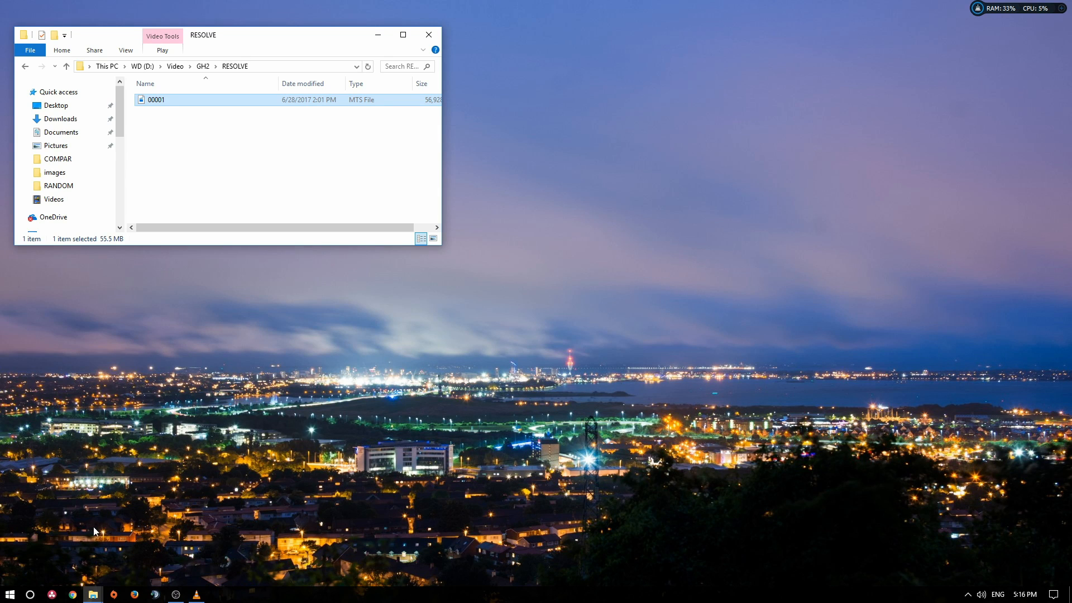
Step: Launch DaVinci Resolve and check the frame size and frame rate in the detailed properties of video file 00001
left_click(52, 594)
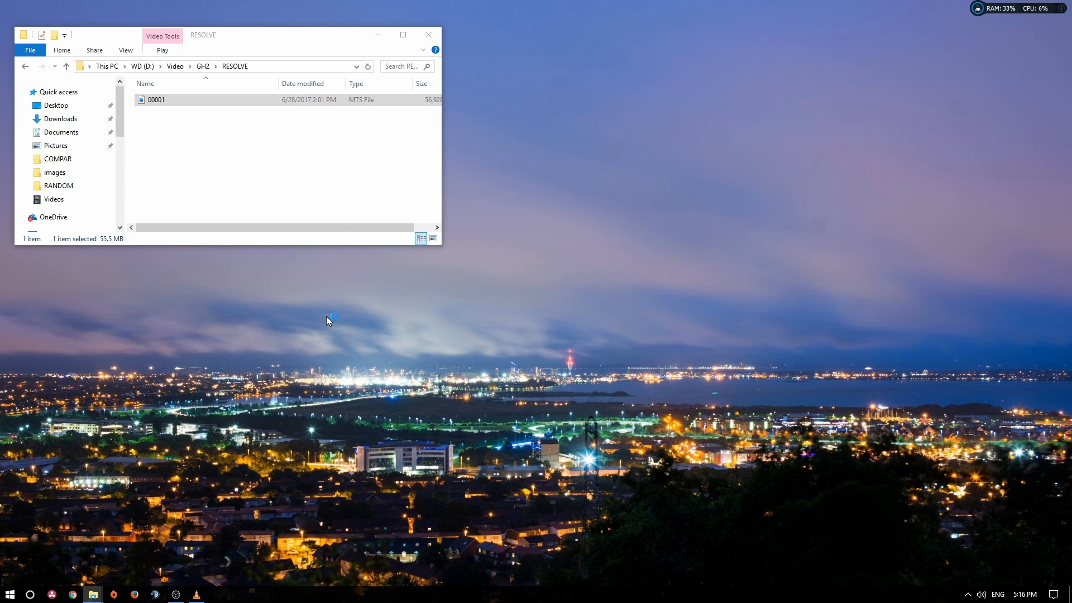
right_click(172, 100)
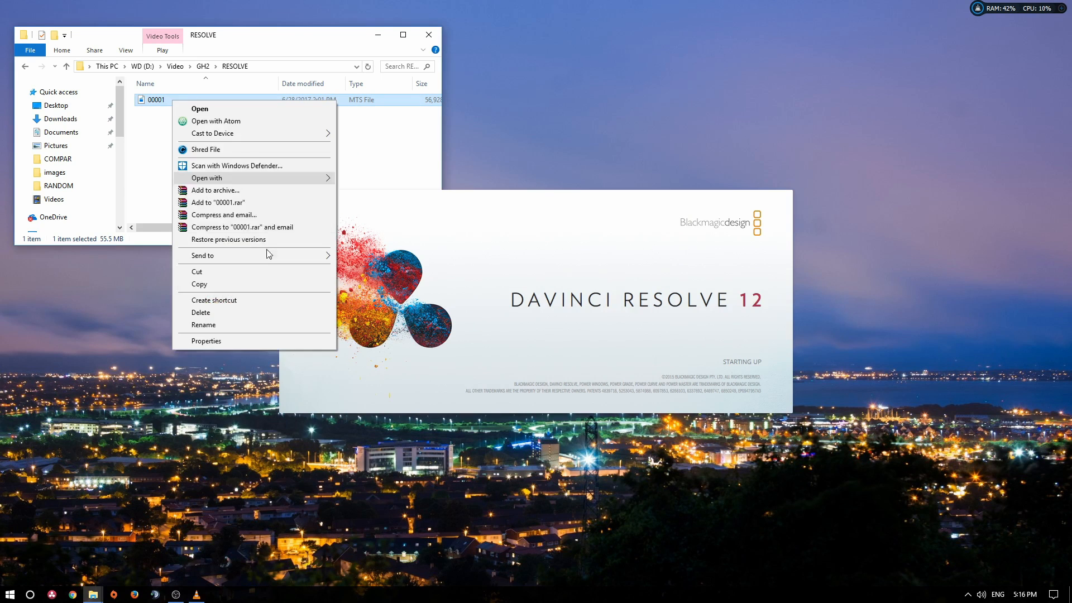
left_click(232, 338)
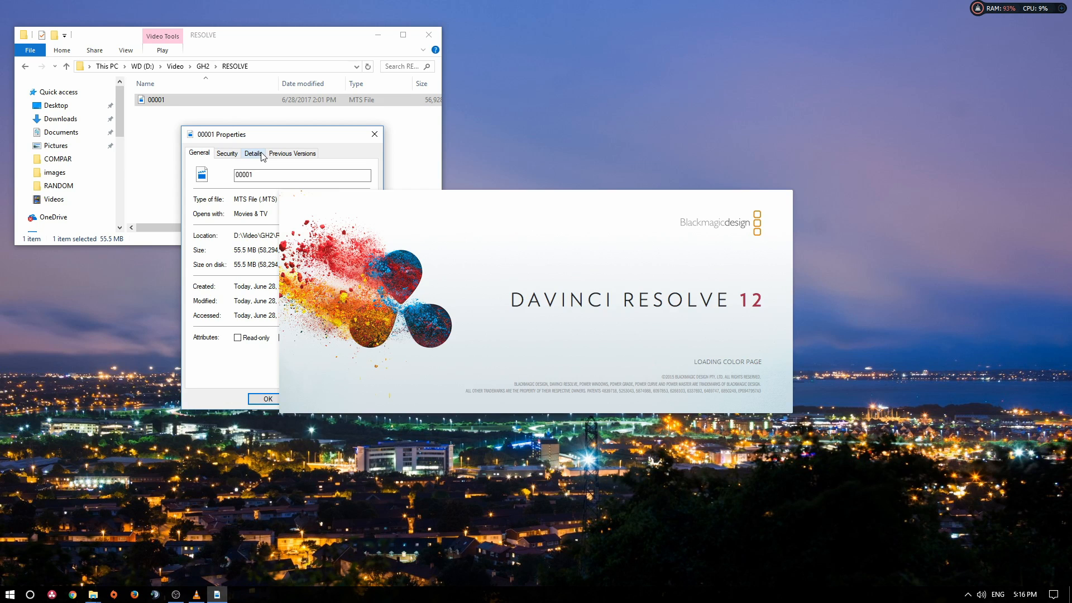
left_click(253, 154)
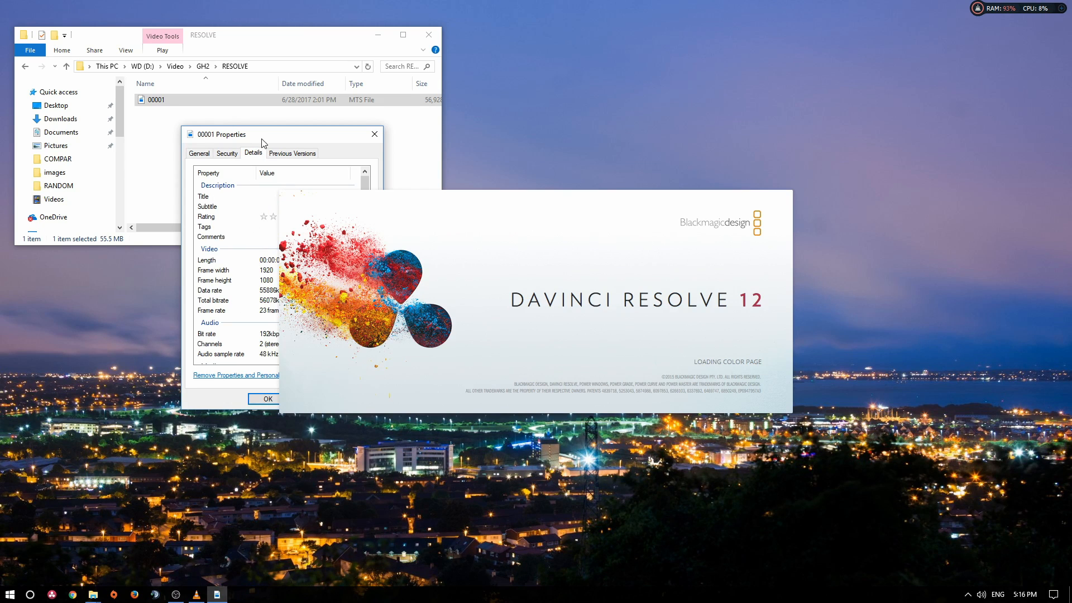
left_click_drag(284, 136, 211, 124)
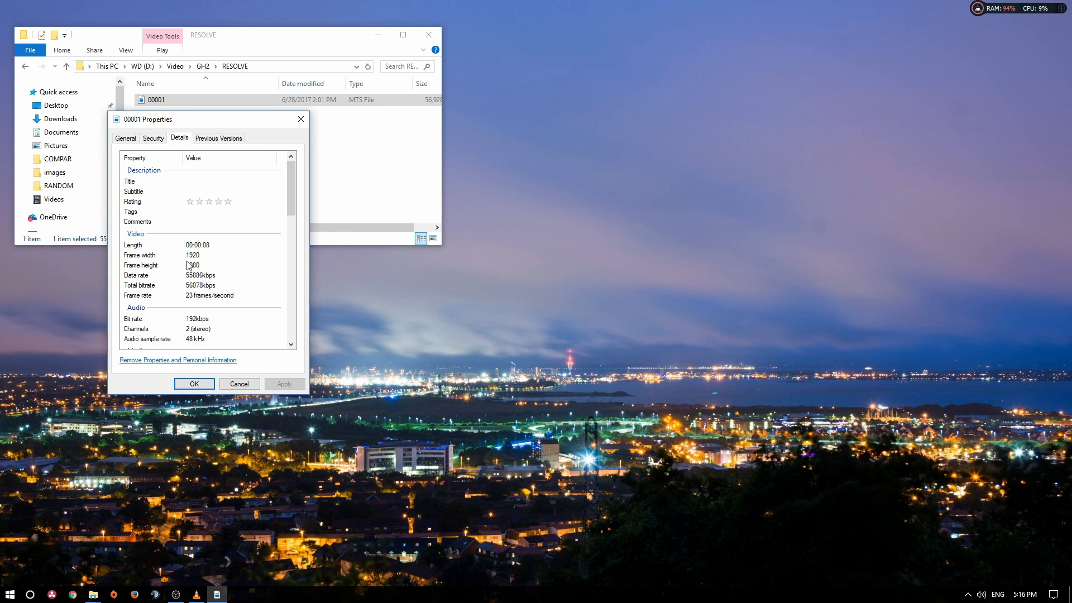
left_click(194, 383)
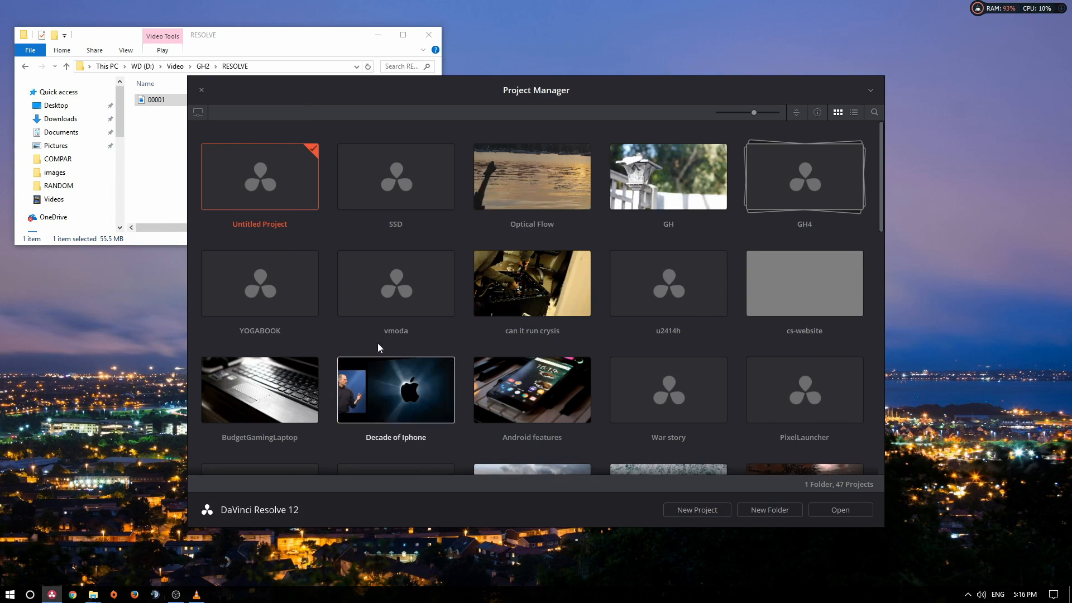
Step: Open the Untitled Project and import 00001.MTS from the RESOLVE folder into the media pool, changing the timeline frame rate to match
left_click(857, 513)
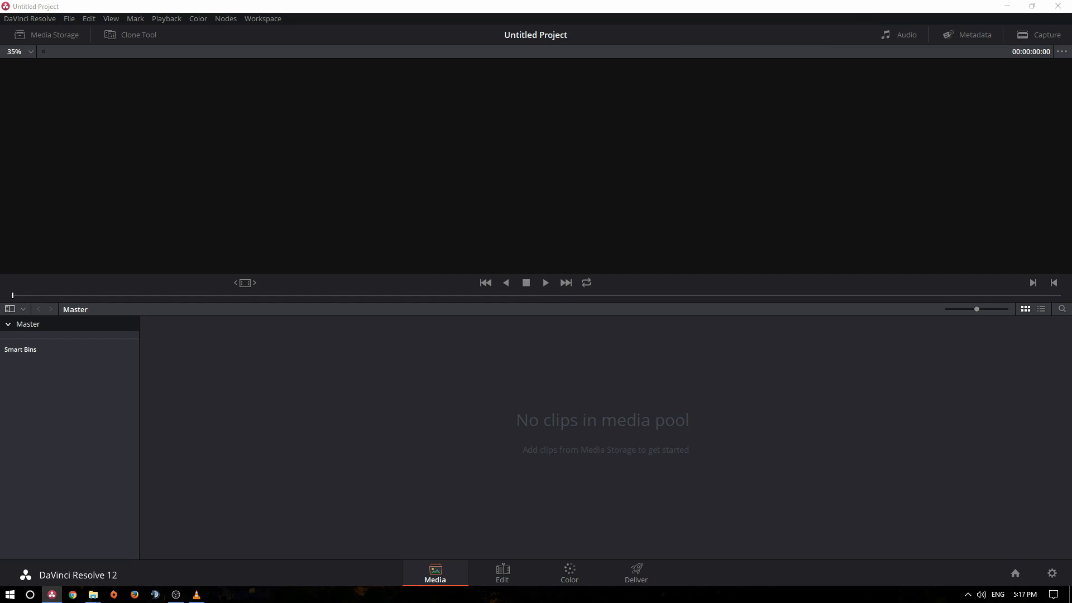
mouse_move(90, 598)
left_click(60, 509)
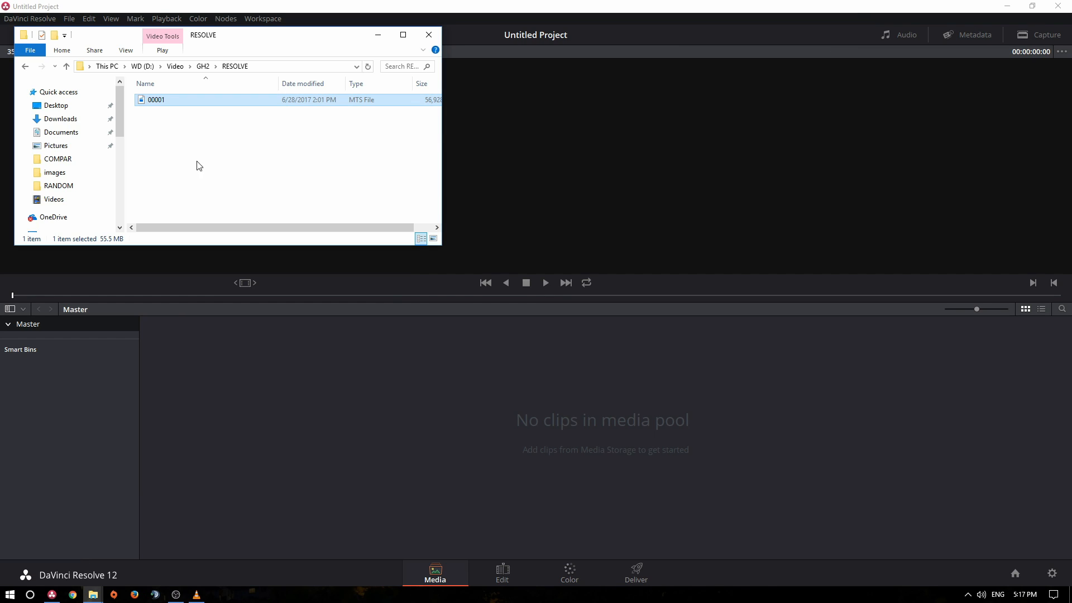
left_click_drag(162, 101, 559, 478)
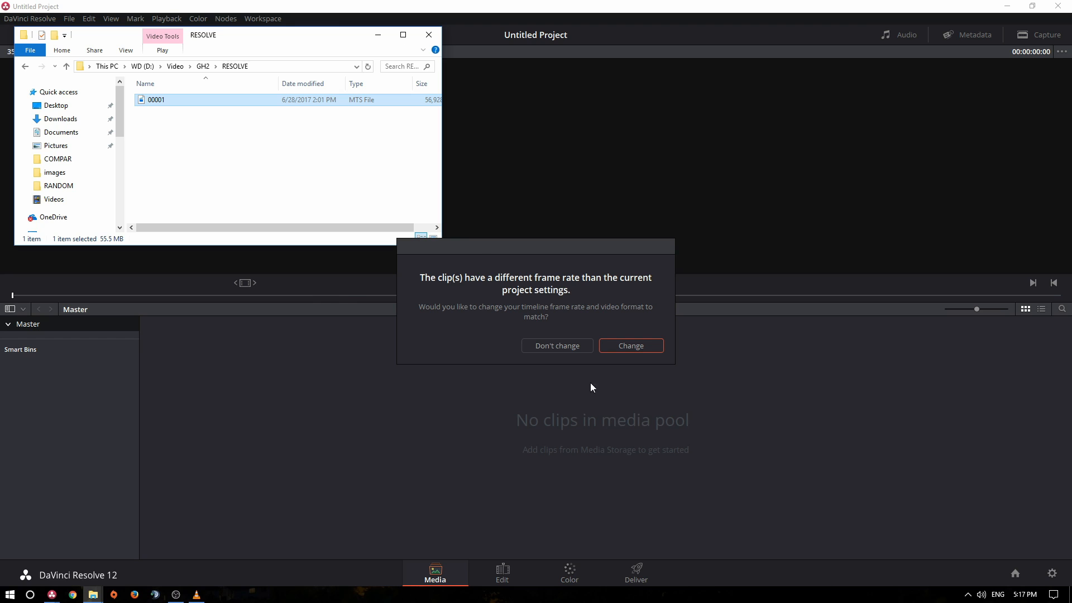
left_click(630, 346)
left_click(378, 34)
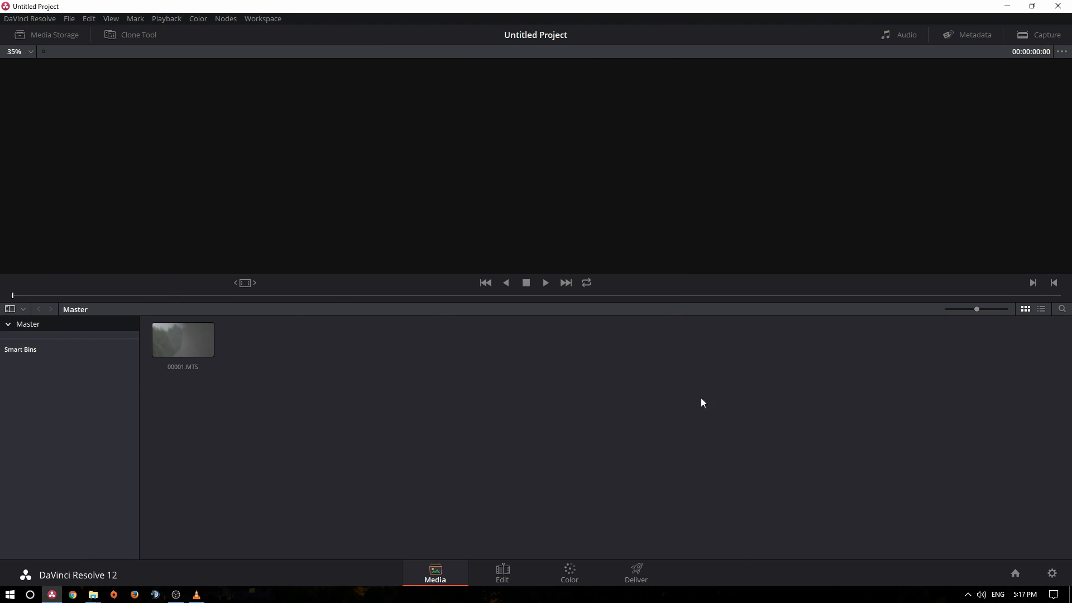
Step: Switch to the Edit page and place the 00001.MTS clip at the start of a new timeline
left_click(506, 570)
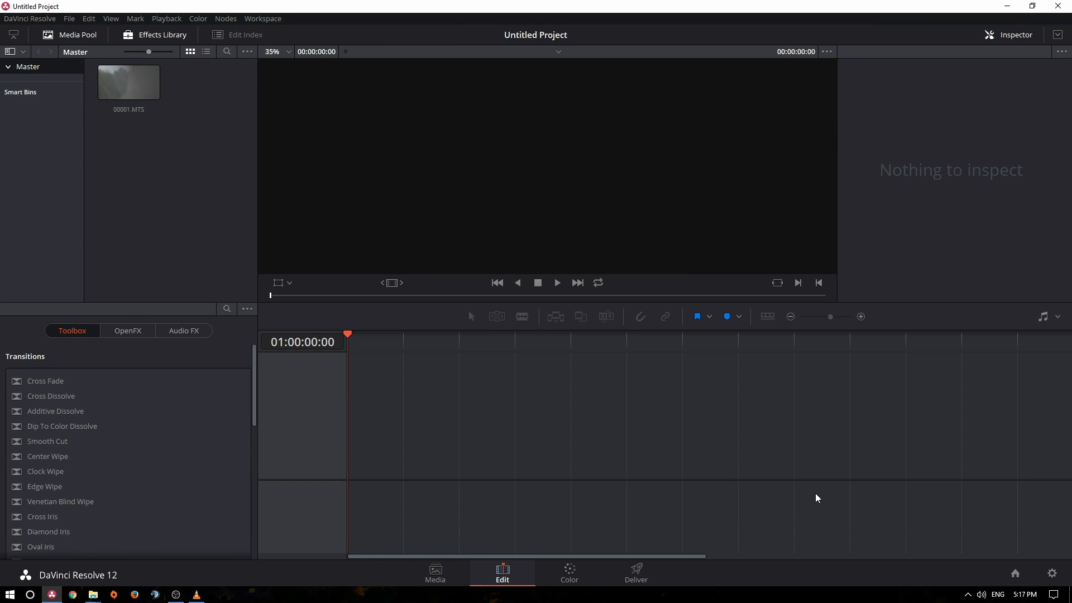
left_click(115, 84)
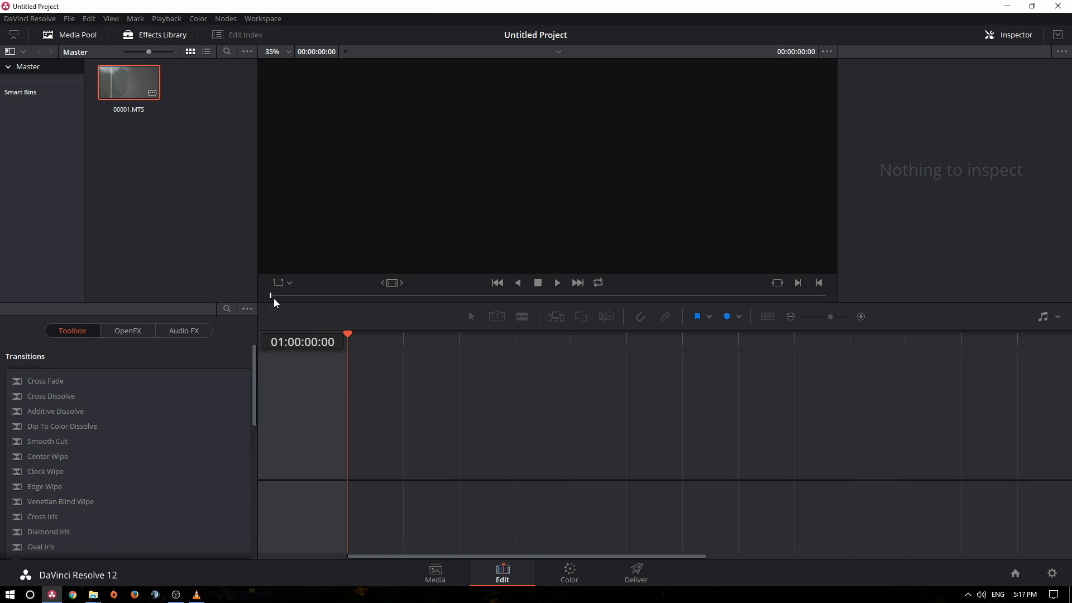
left_click_drag(129, 82, 351, 397)
Step: Play part of the 00001 clip on the timeline to review the footage, and stop playback
left_click_drag(384, 338, 370, 336)
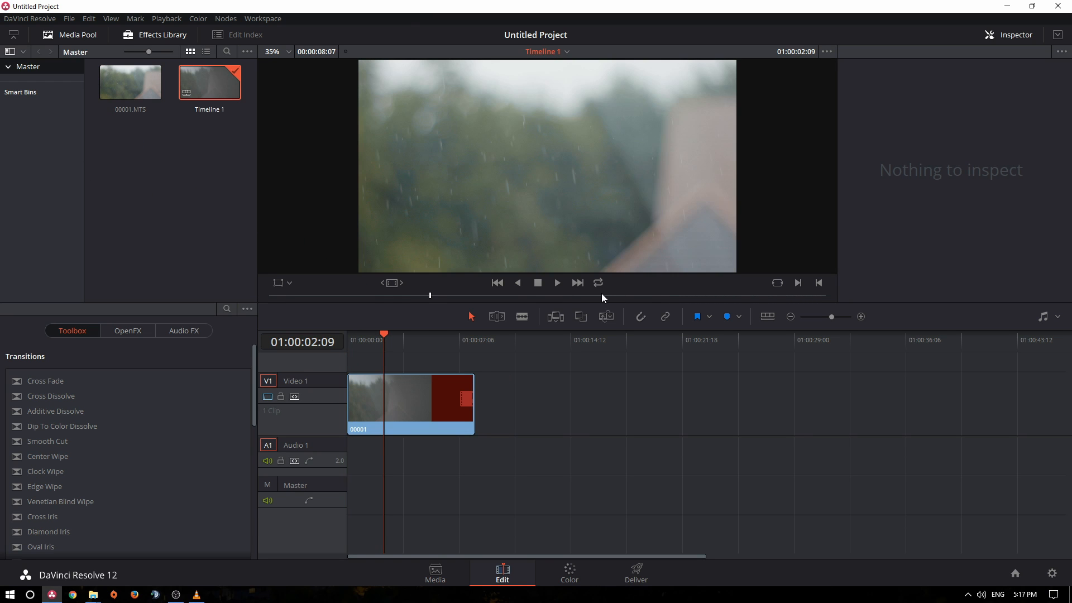
left_click(558, 283)
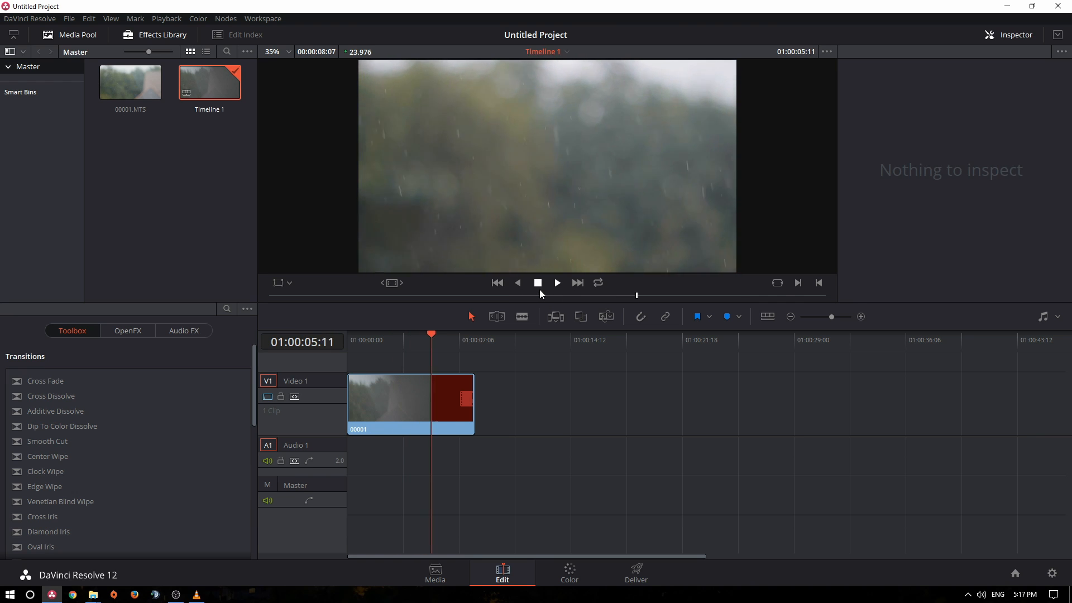
left_click(540, 287)
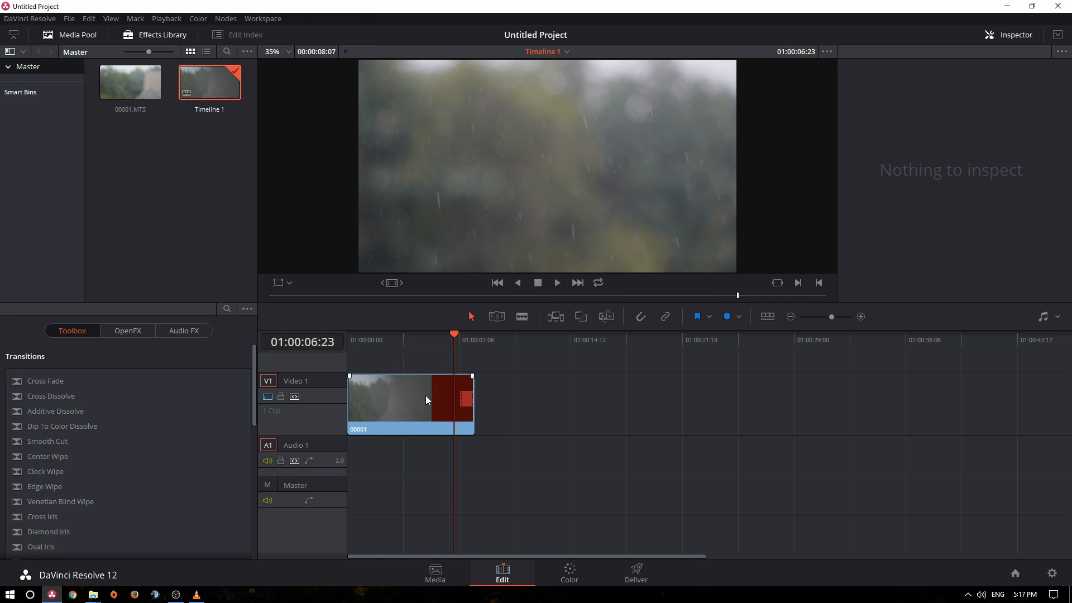
Step: Trim both ends of the 00001 clip so it runs from about 01:00:02:07 to 01:00:06:07, and play the result
left_click(360, 379)
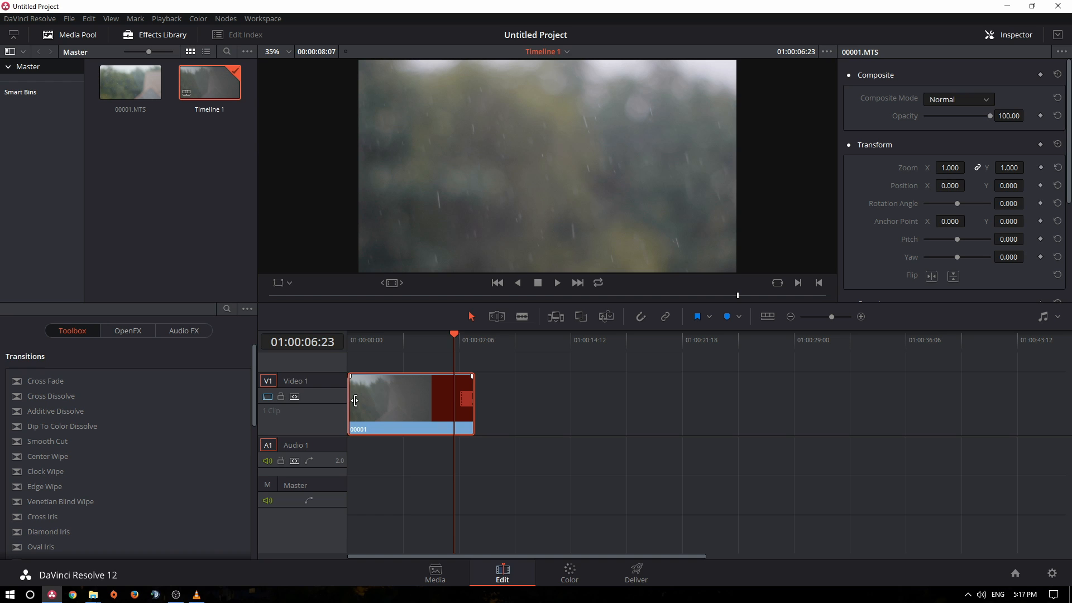
left_click(404, 345)
left_click(380, 340)
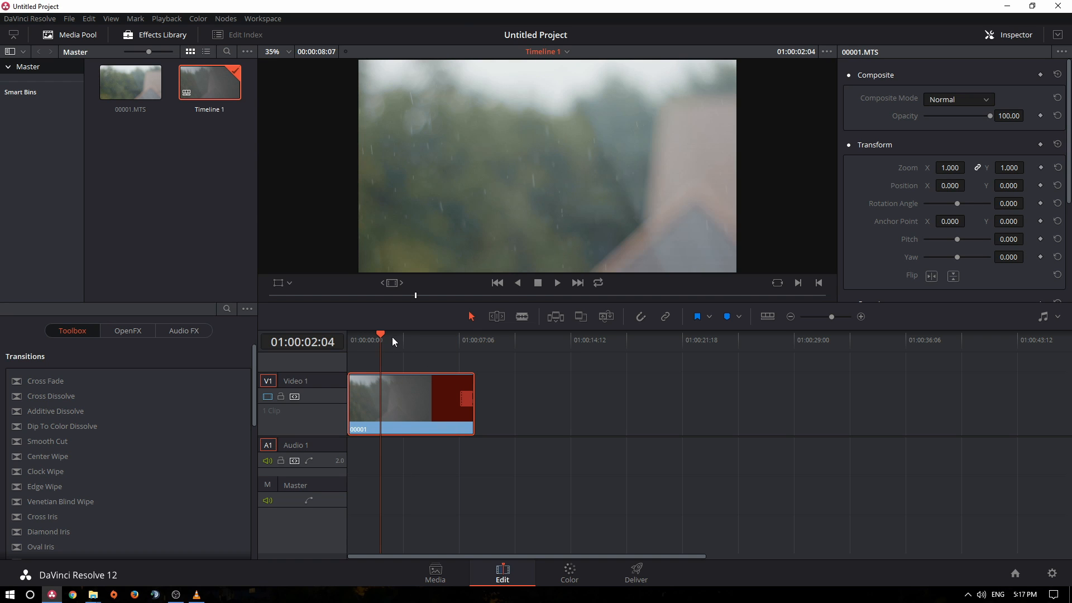
left_click_drag(352, 406, 386, 396)
left_click_drag(472, 396, 441, 394)
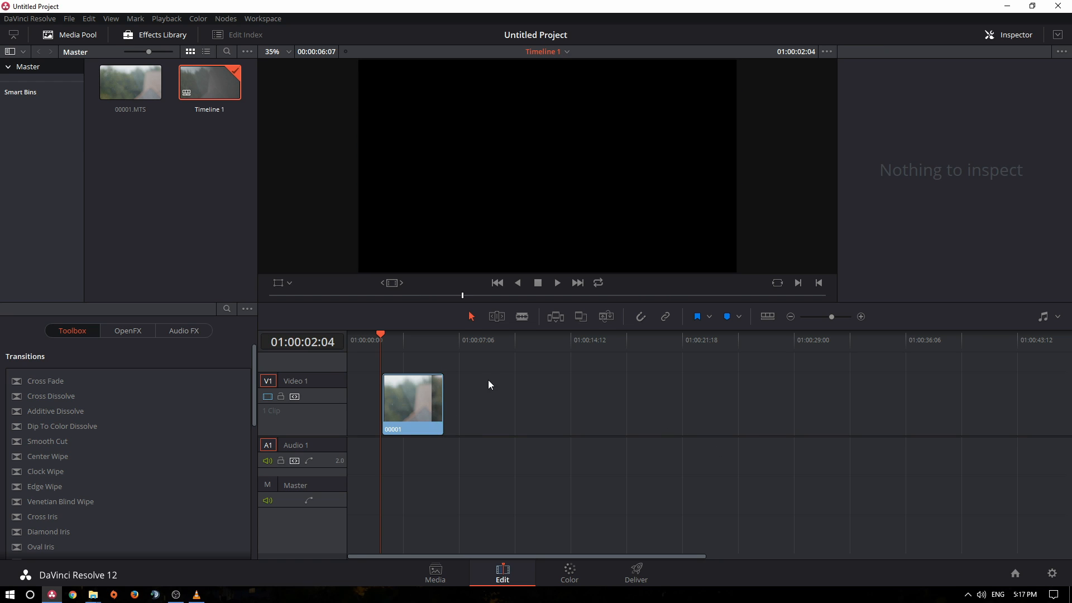
left_click(557, 283)
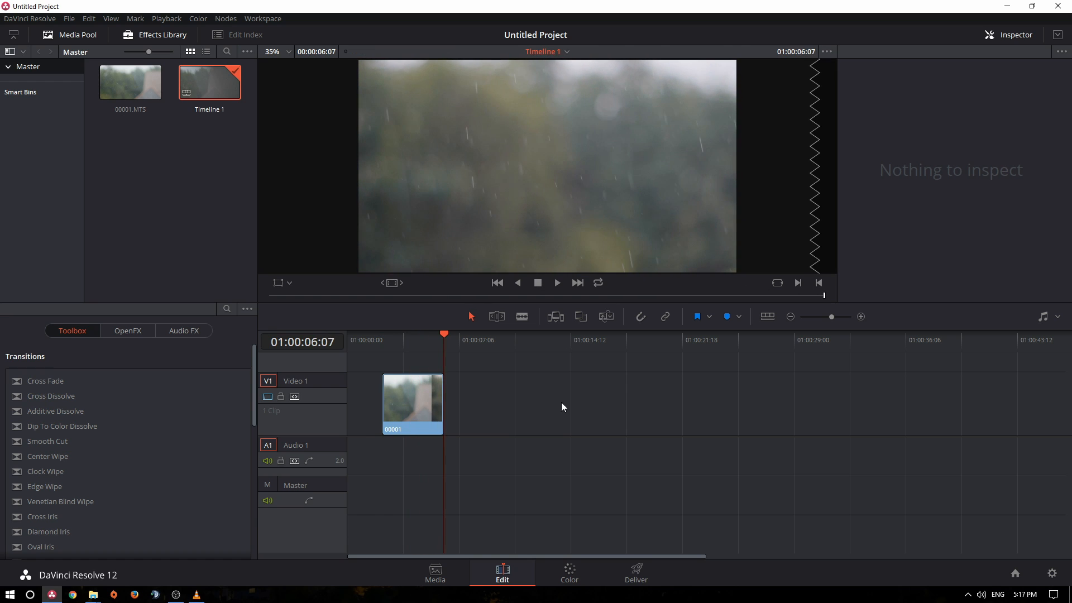
Step: Set the Retime Process of the trimmed 00001 timeline clip to Optical Flow
left_click(425, 412)
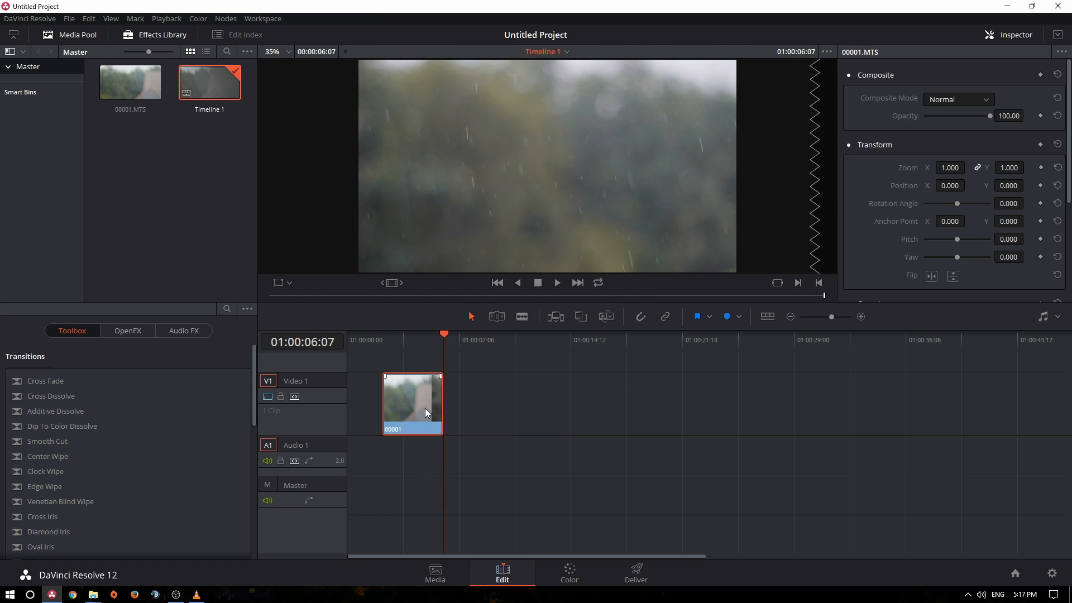
left_click(1016, 36)
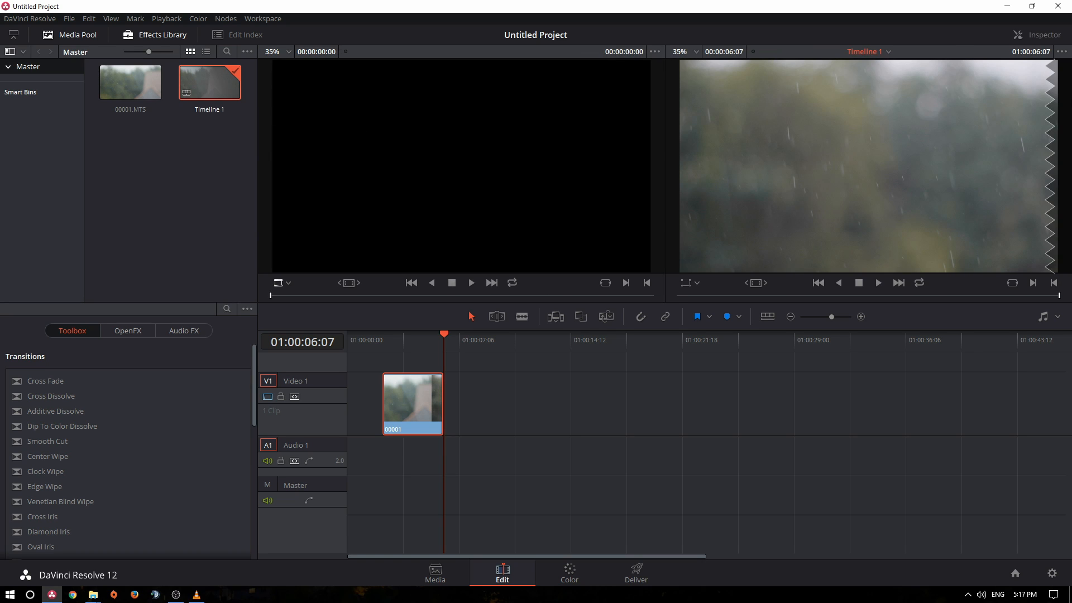
left_click(1039, 36)
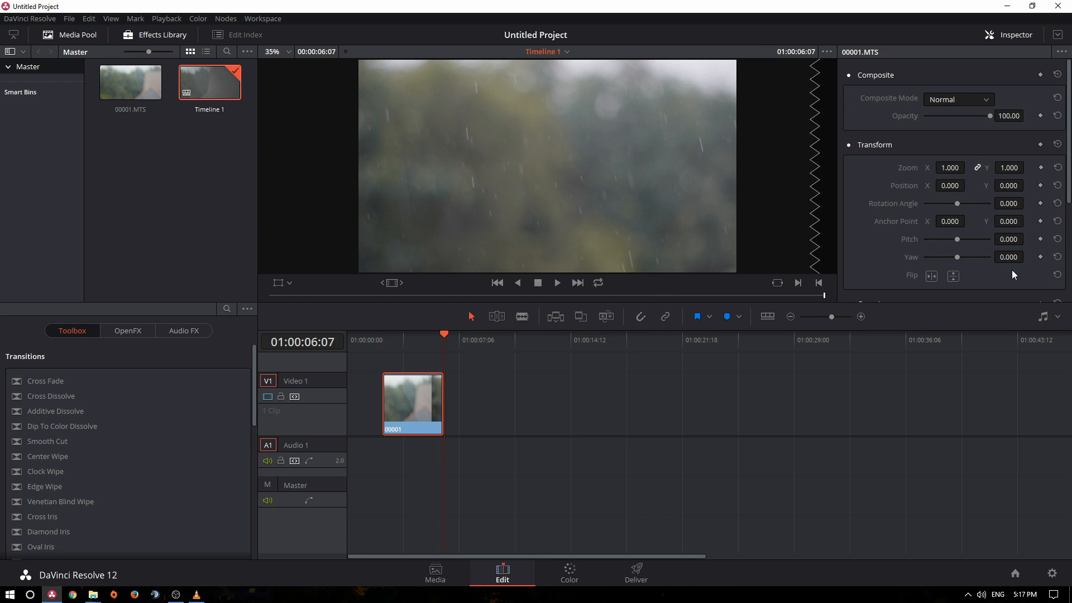
scroll(995, 167, "down", 3)
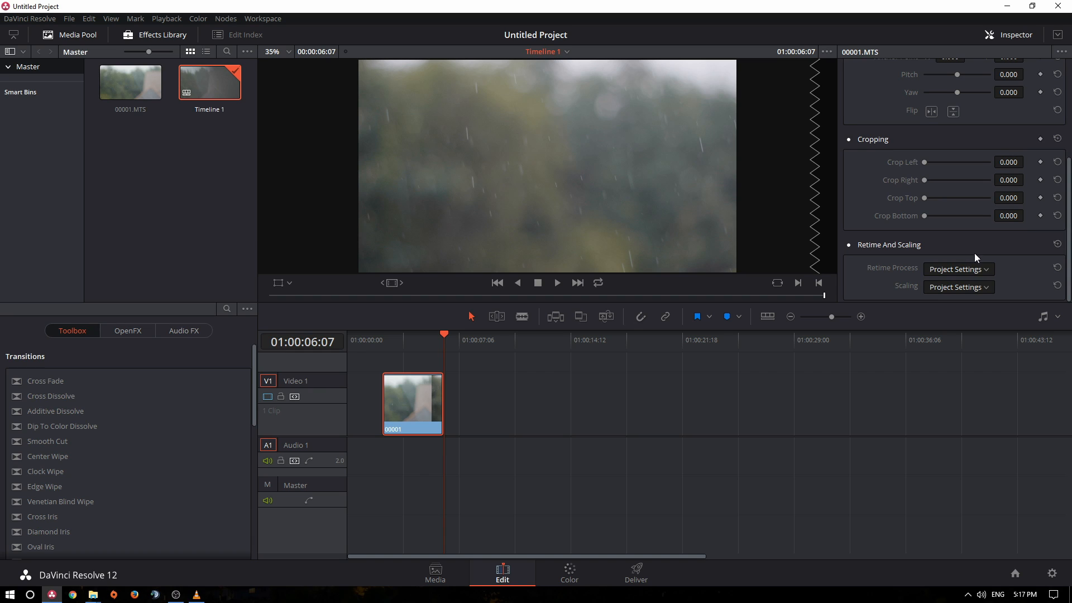
left_click(967, 266)
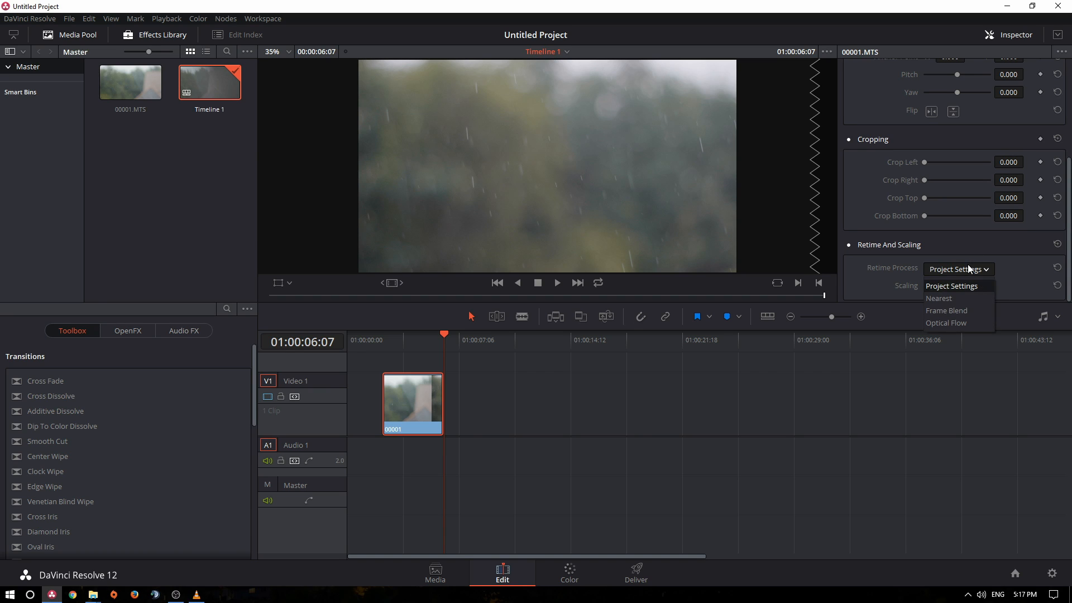
left_click(960, 324)
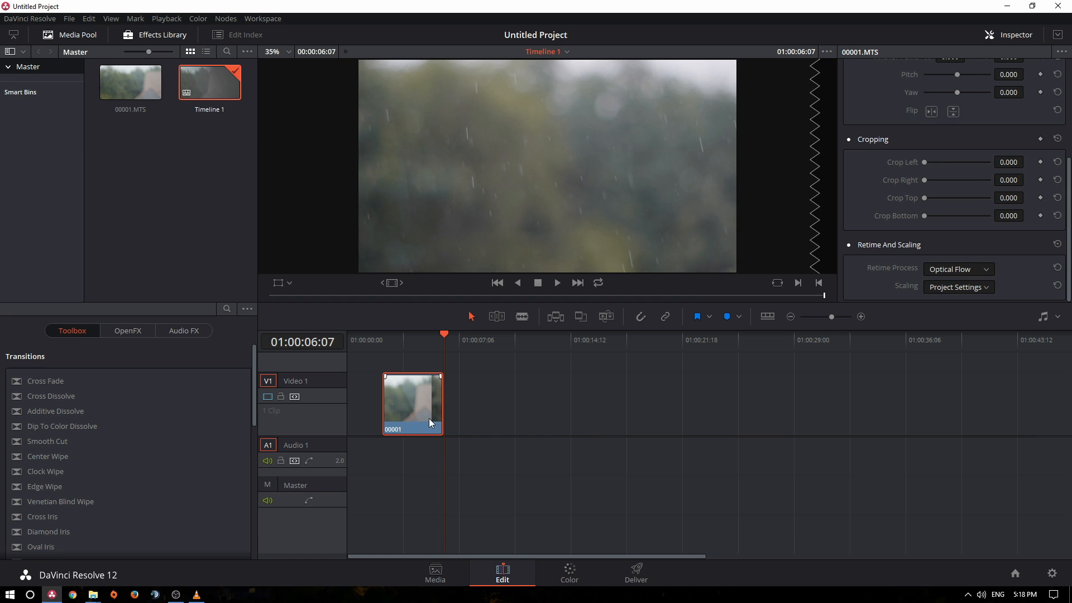
Step: Change the 00001 clip's speed to 50% of the frame rate with Ripple sequence enabled
right_click(408, 420)
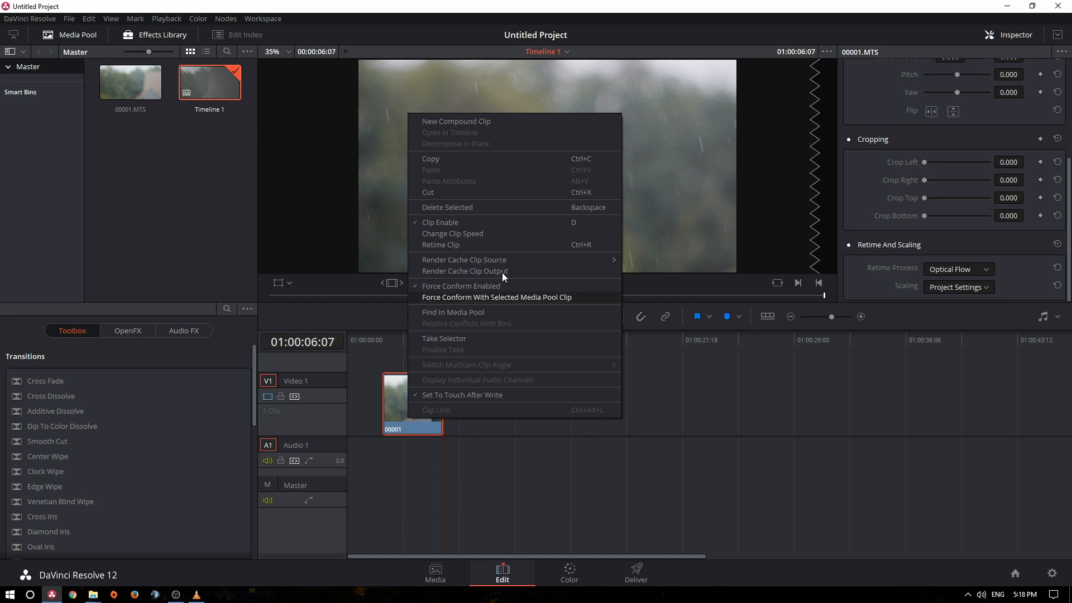
left_click(461, 234)
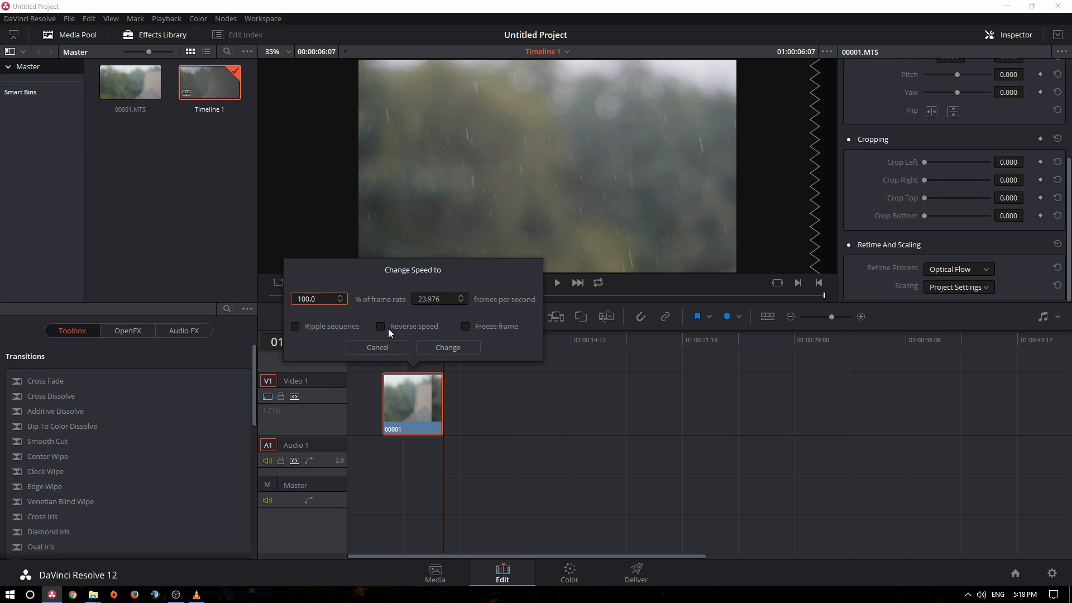
key("BackSpace")
key("BackSpace")
type("5")
left_click(295, 326)
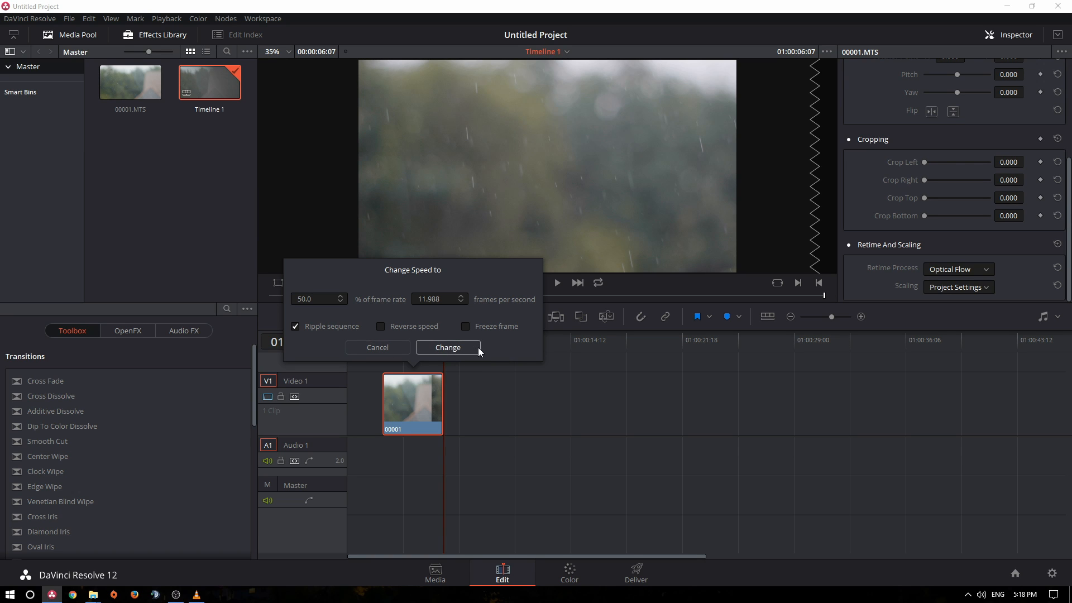
left_click(447, 347)
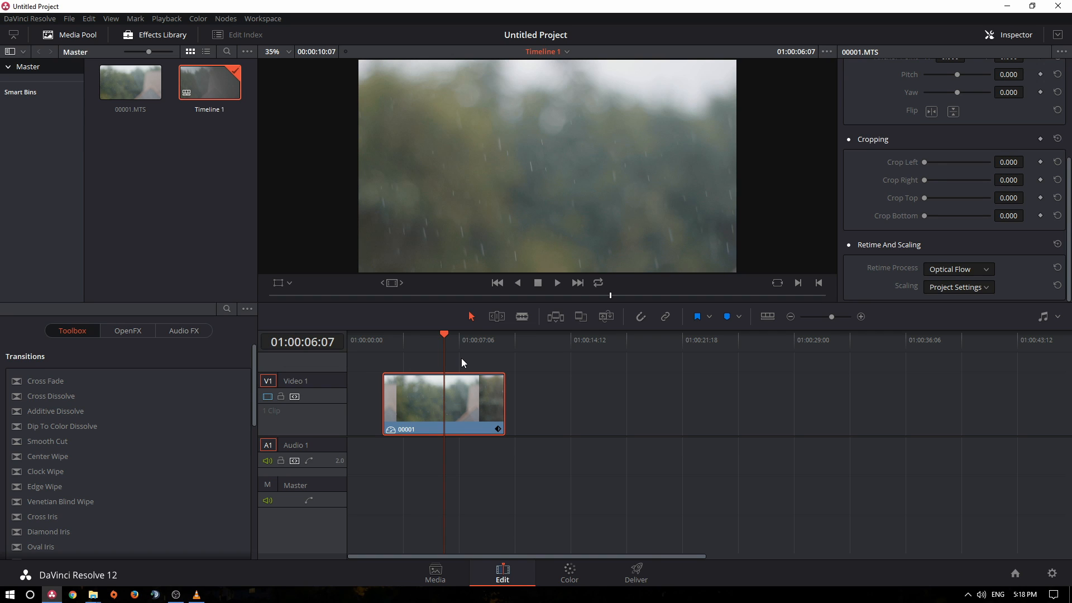
Step: Play the slowed clip from its beginning on the Edit page and again on the Deliver page
left_click(380, 341)
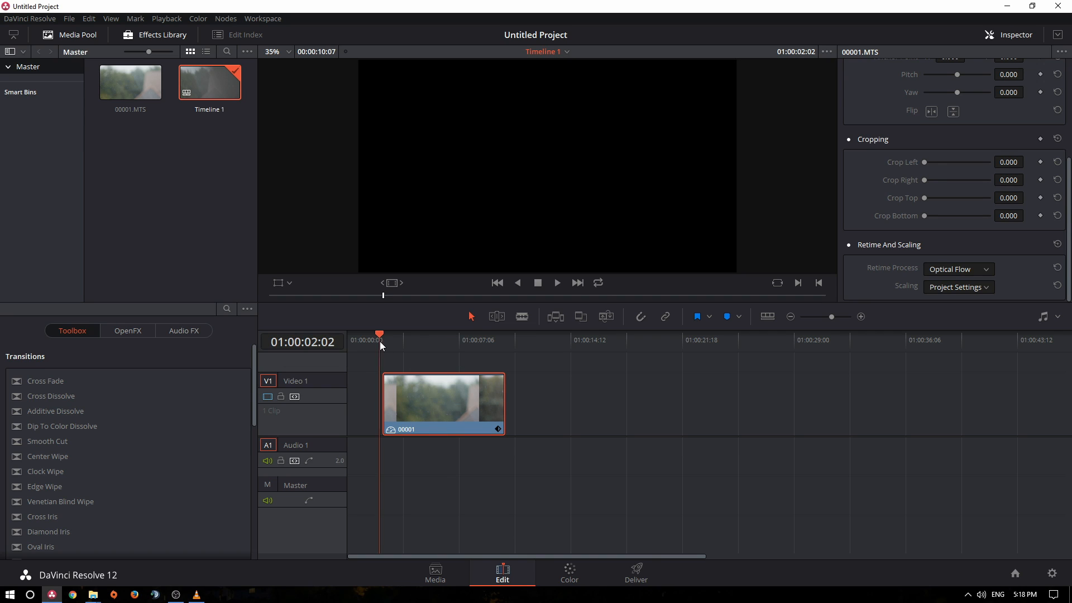
left_click(558, 283)
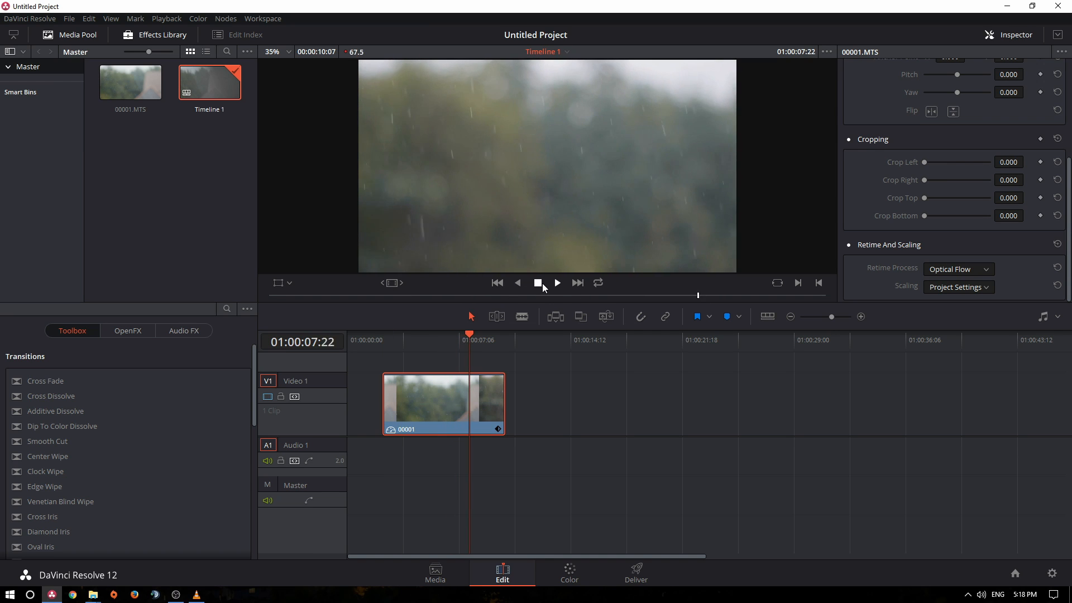
left_click(636, 572)
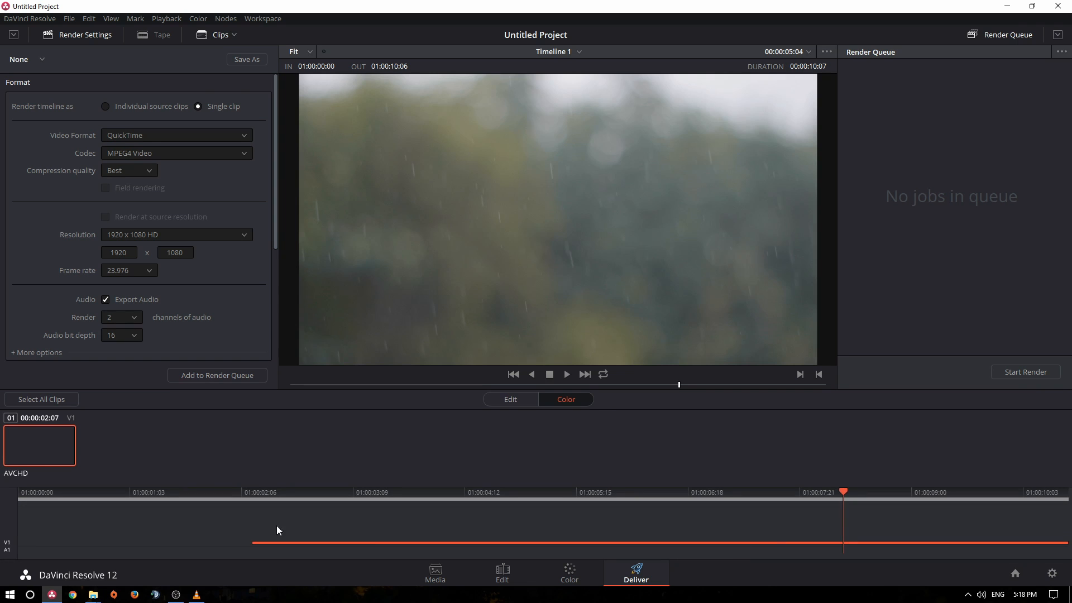
left_click(256, 490)
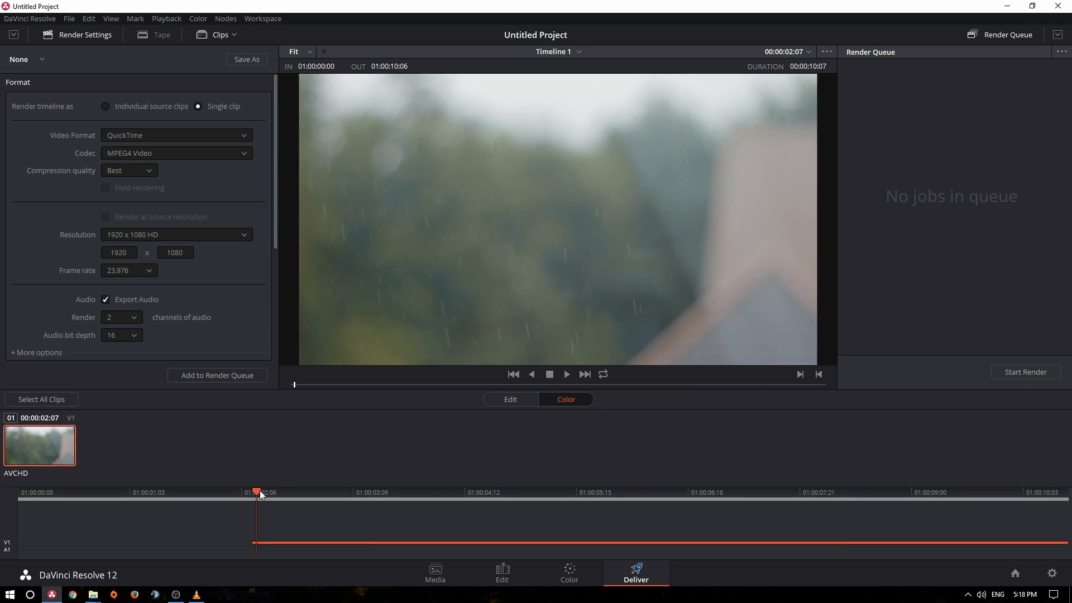
left_click(564, 374)
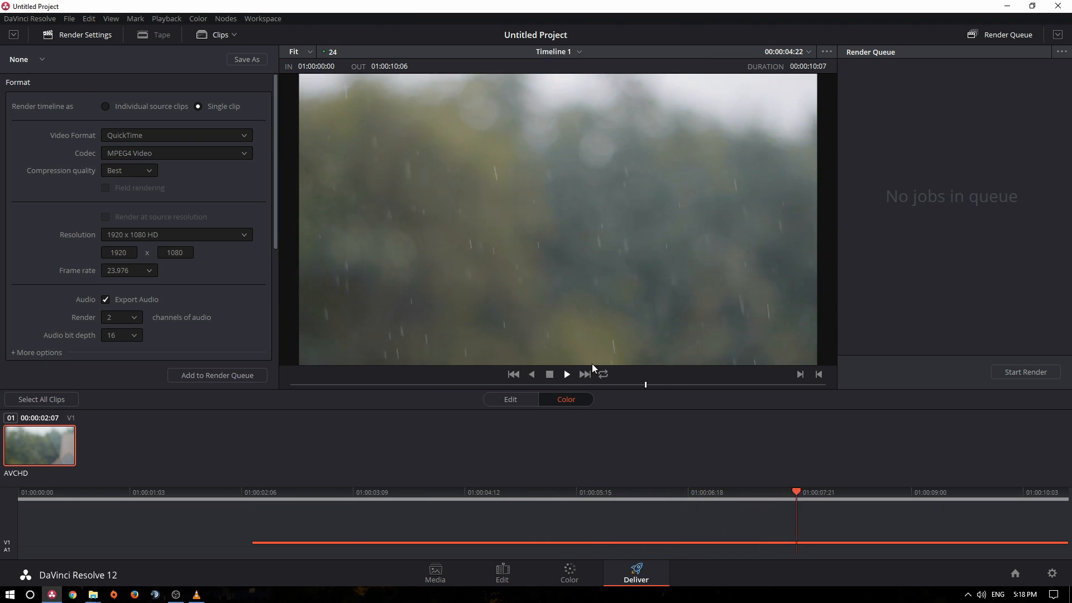
left_click(549, 374)
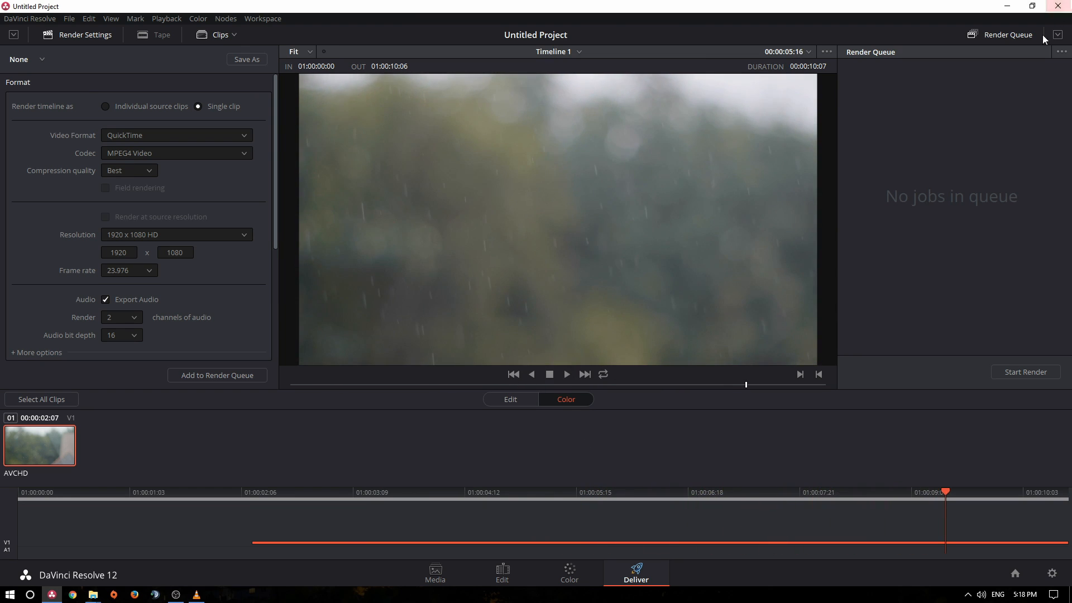
Step: Change the speed of the 00001 clip on the Edit page timeline to 4.795 frames per second, keeping Ripple sequence enabled
left_click(491, 569)
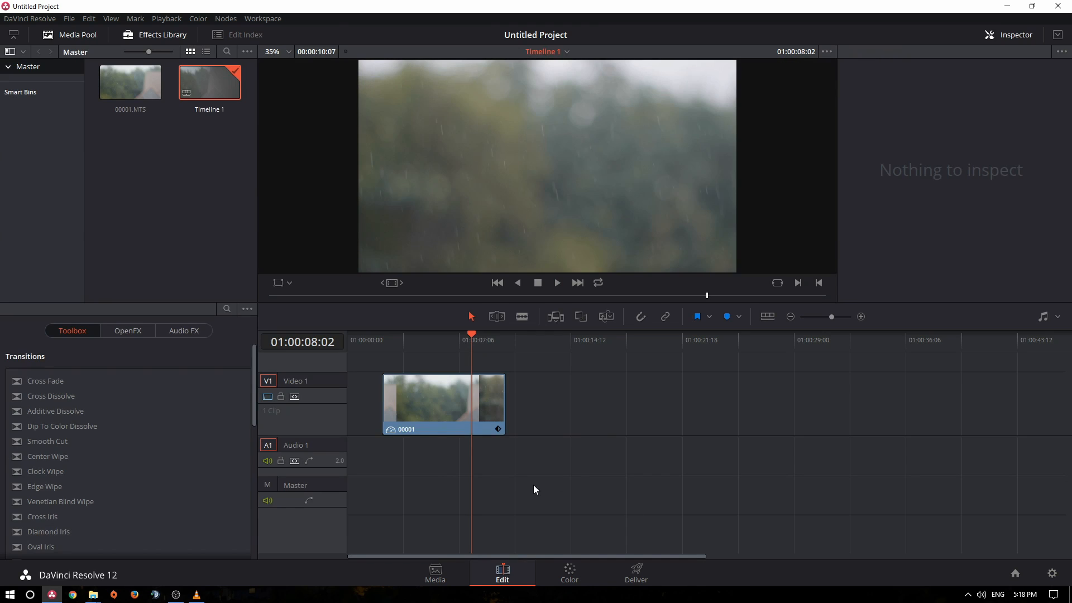
left_click(438, 419)
right_click(438, 419)
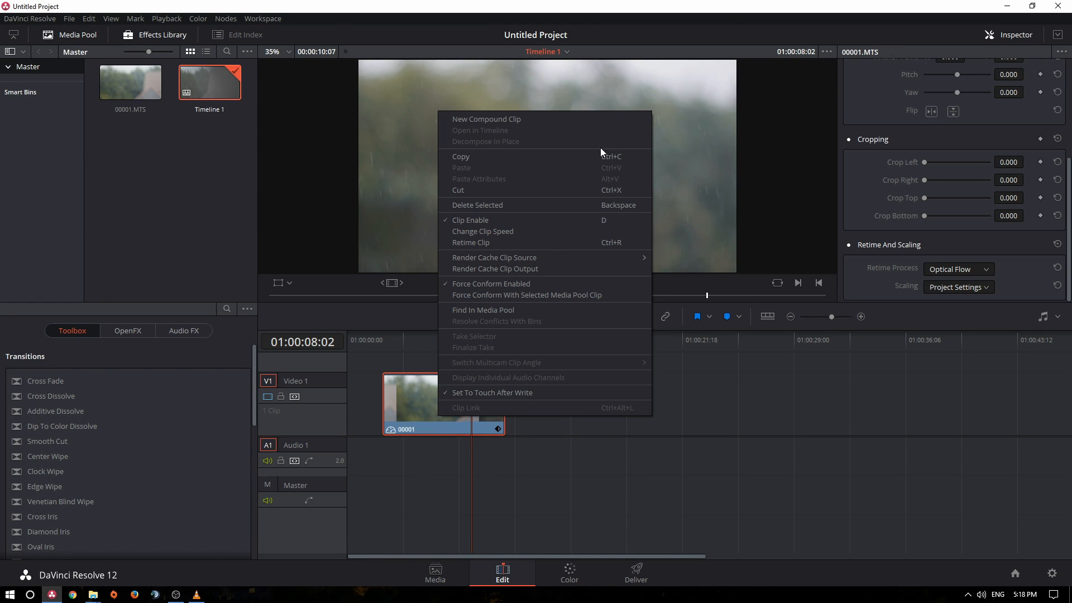
left_click(549, 232)
left_click(338, 300)
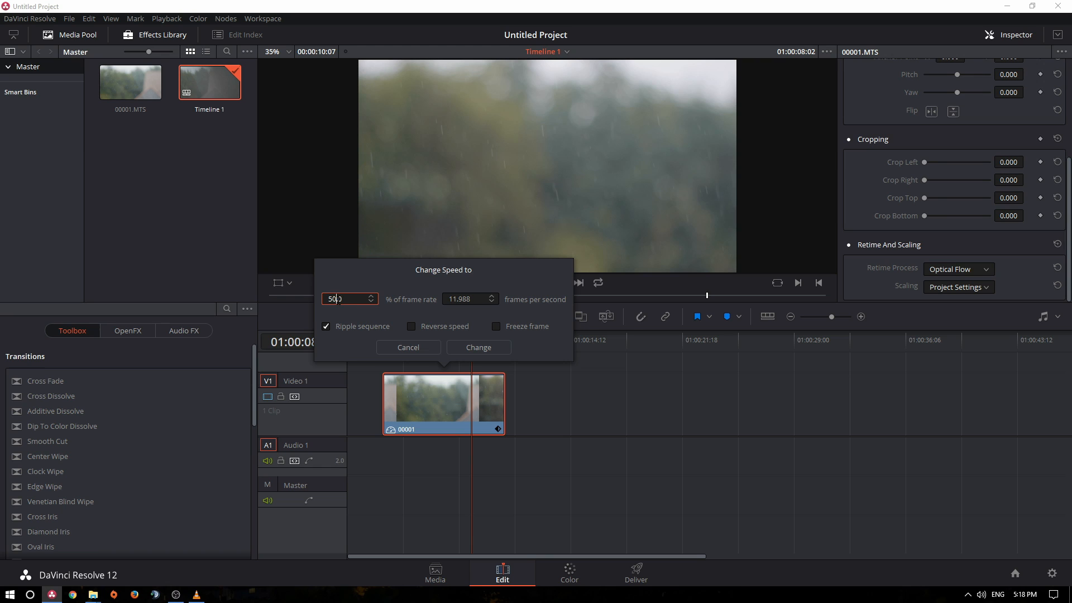
key("BackSpace")
type("4.795")
left_click(474, 348)
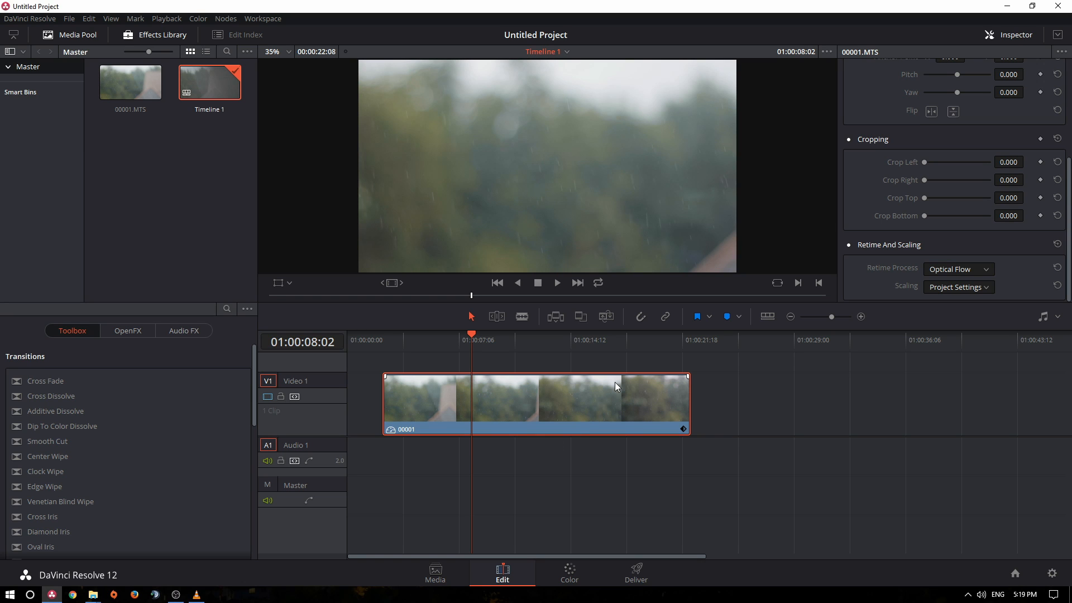
Step: Play the further slowed clip on the Deliver page from near its beginning, at about 01:00:02:20
left_click(636, 570)
left_click(152, 493)
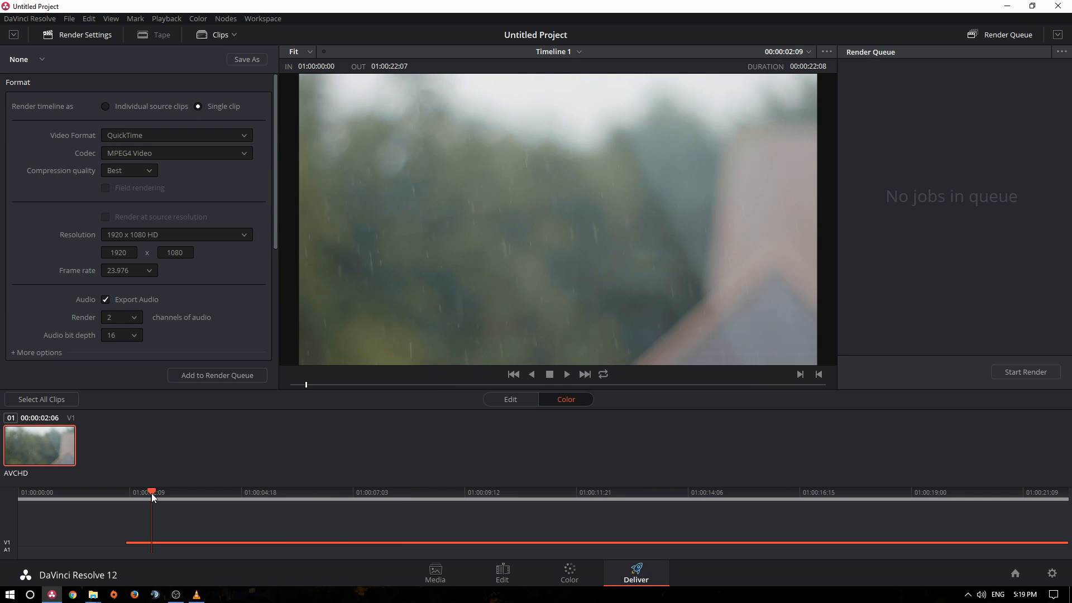
left_click(566, 374)
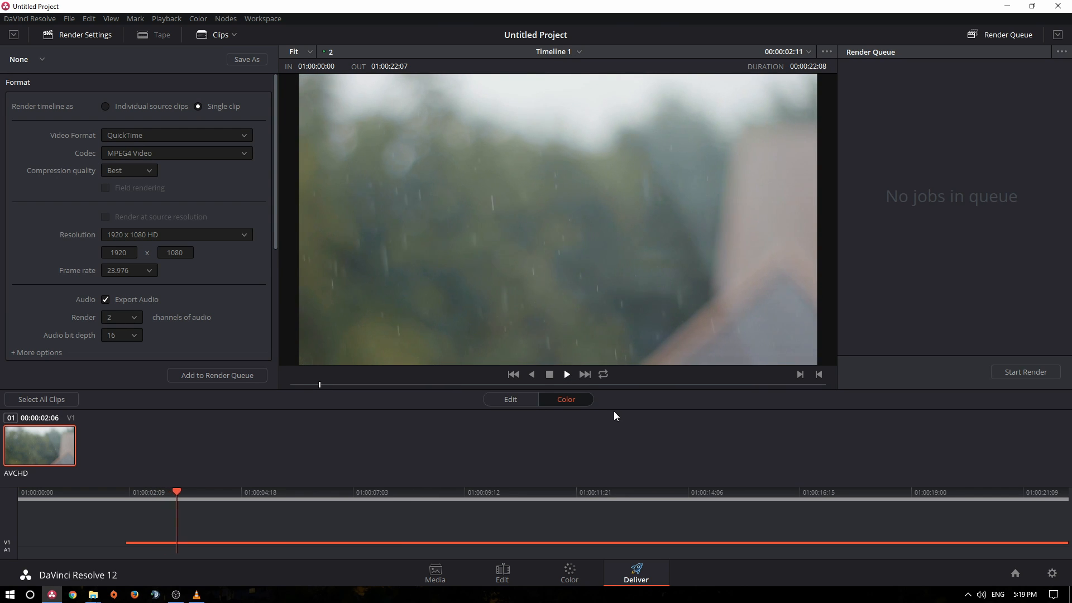